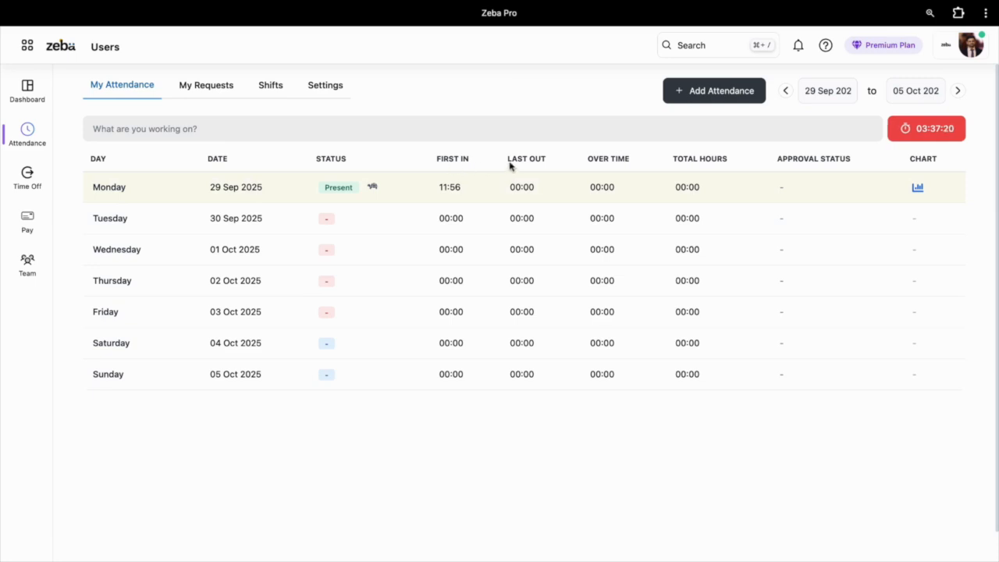
Step: Review the time log chart and details for Monday, 29 September 2025, and close them
click(917, 188)
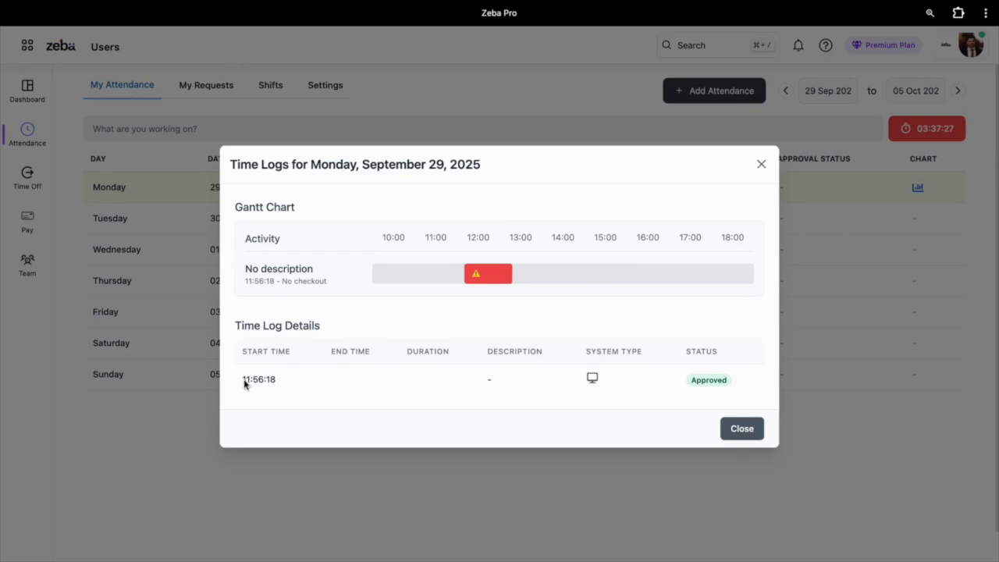
drag(244, 381, 293, 382)
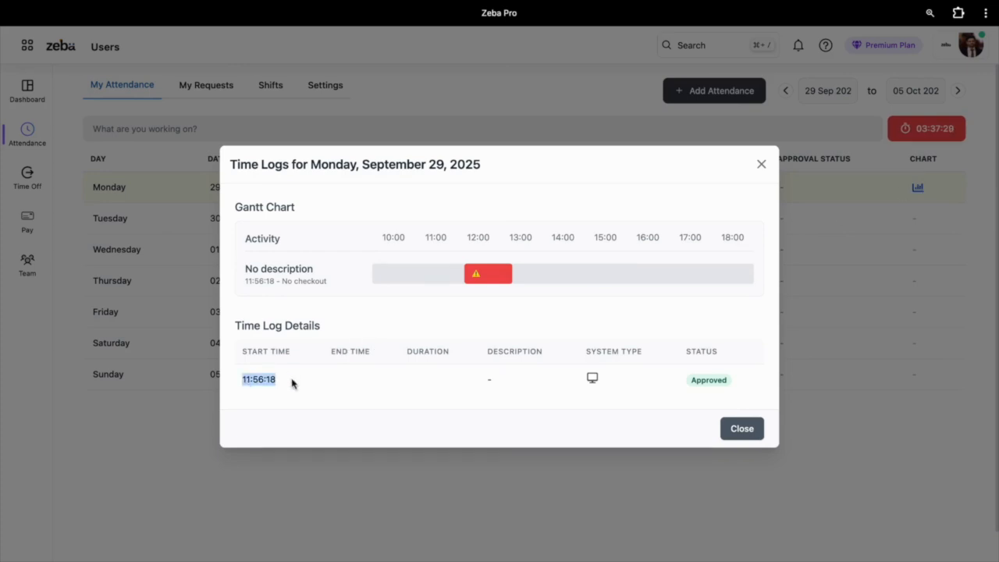
click(292, 383)
click(740, 430)
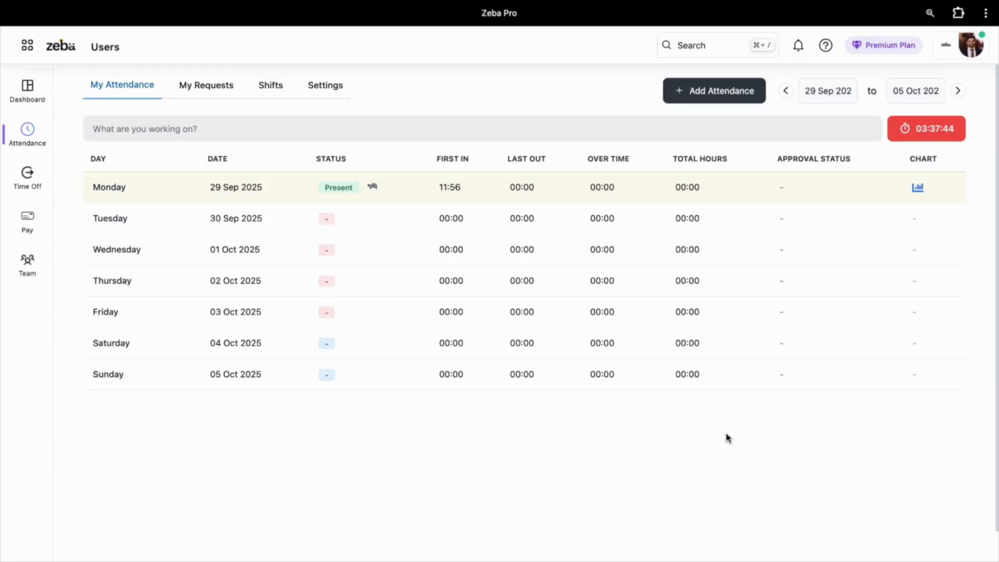
Step: View the submitted attendance requests and the blank attendance regularization request form, closing the form without submitting it
click(219, 92)
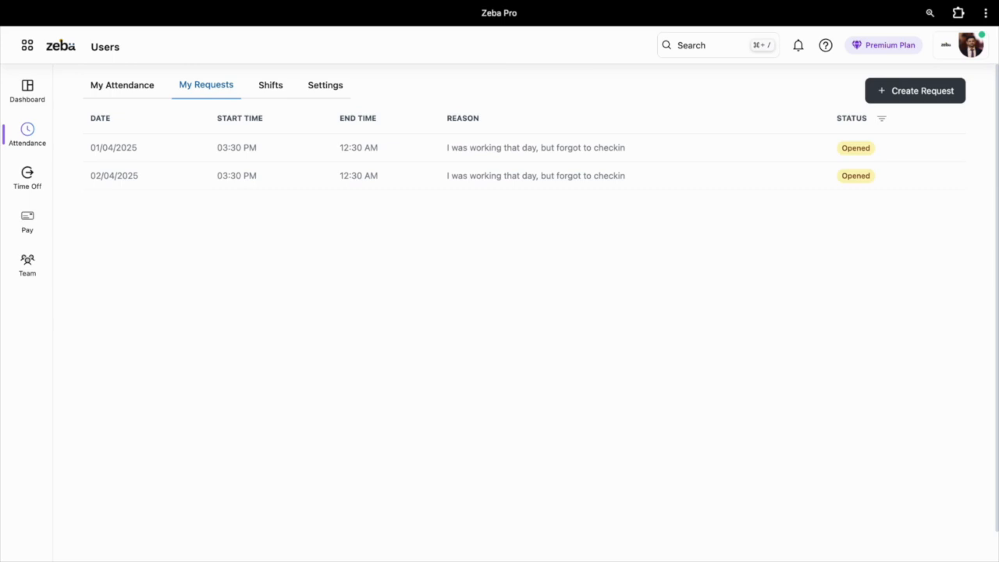
click(921, 92)
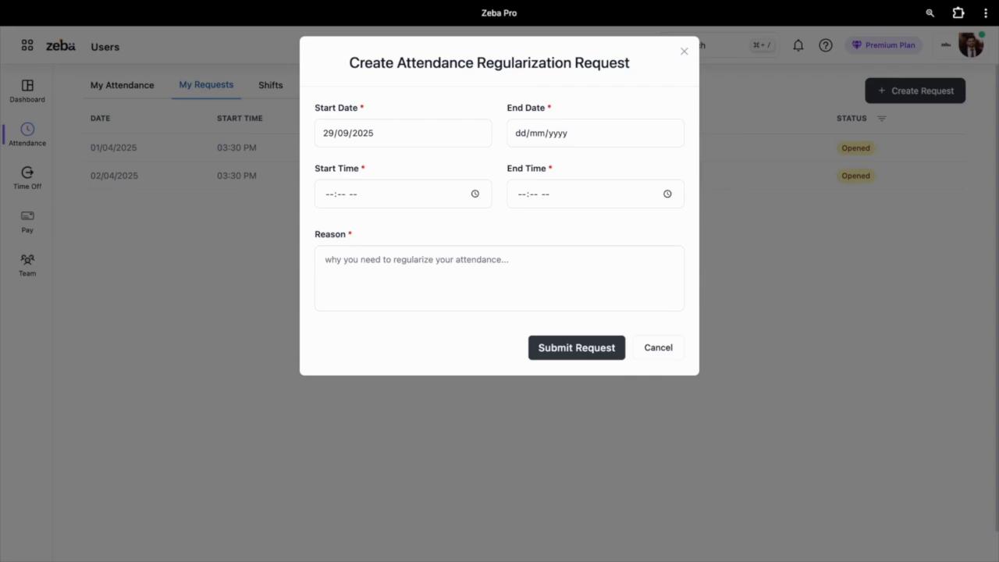
click(683, 51)
Step: Try out a new shift with Monday and Tuesday as weekends in all weeks instead of Sunday and Saturday, and discard it
click(277, 87)
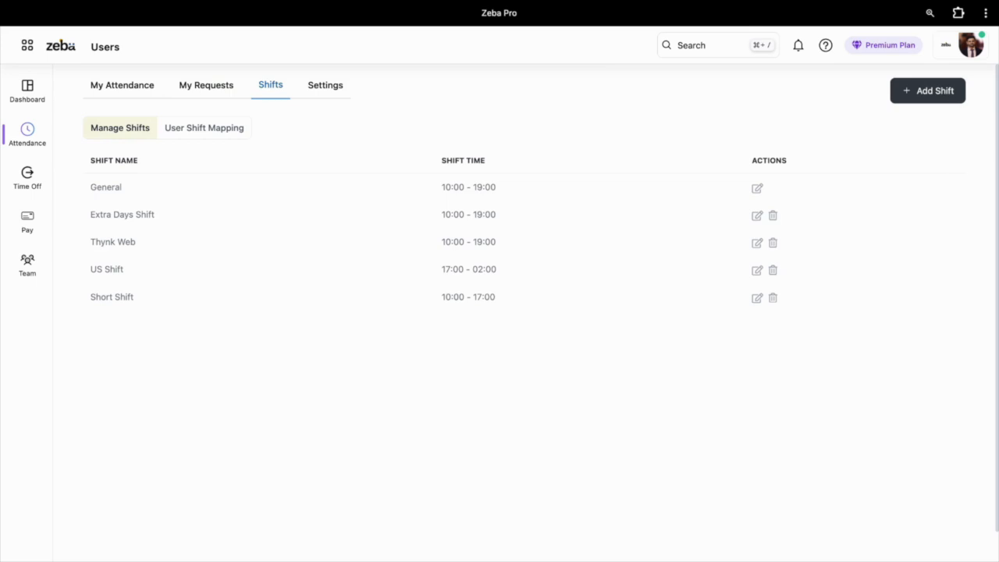
click(911, 100)
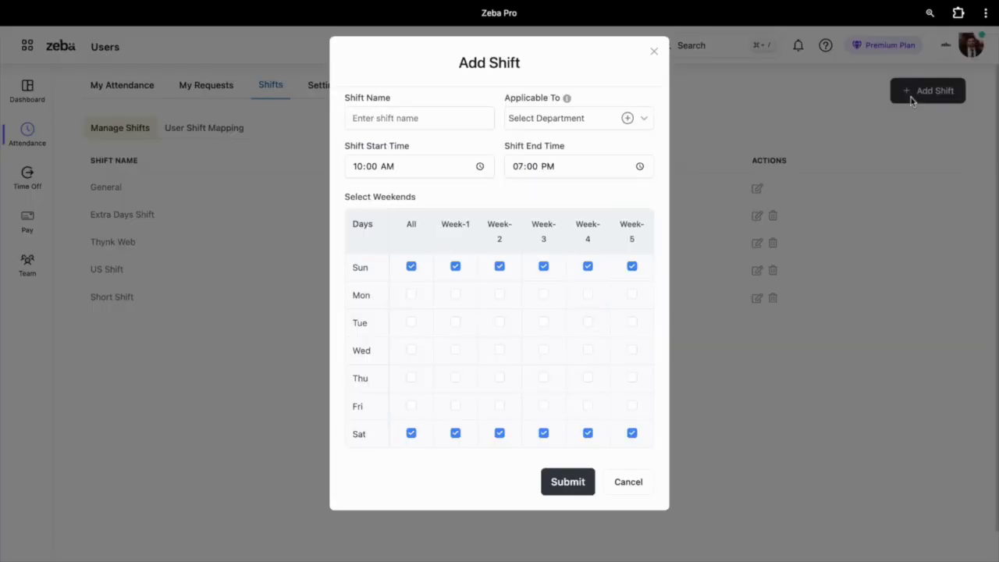
click(438, 117)
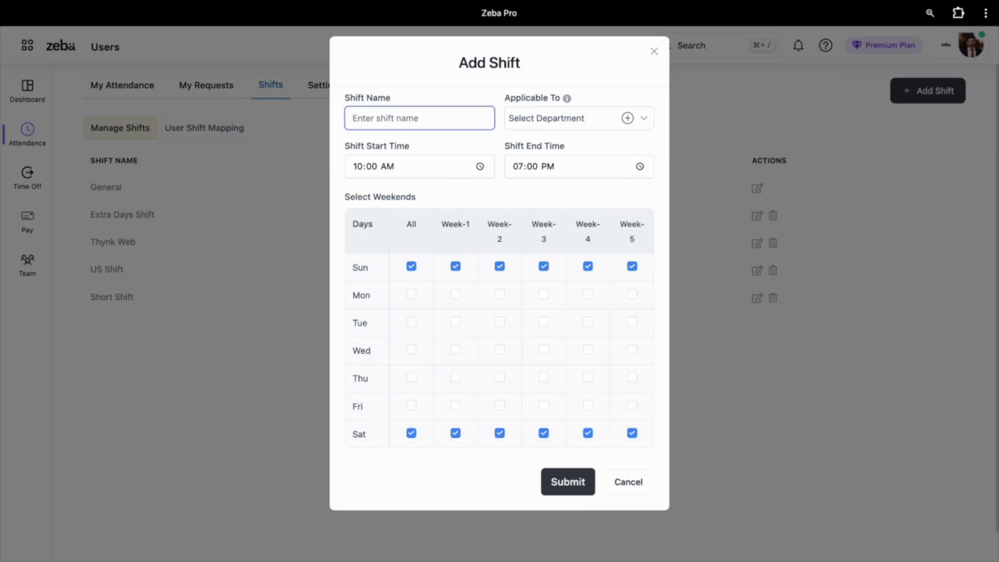
click(540, 193)
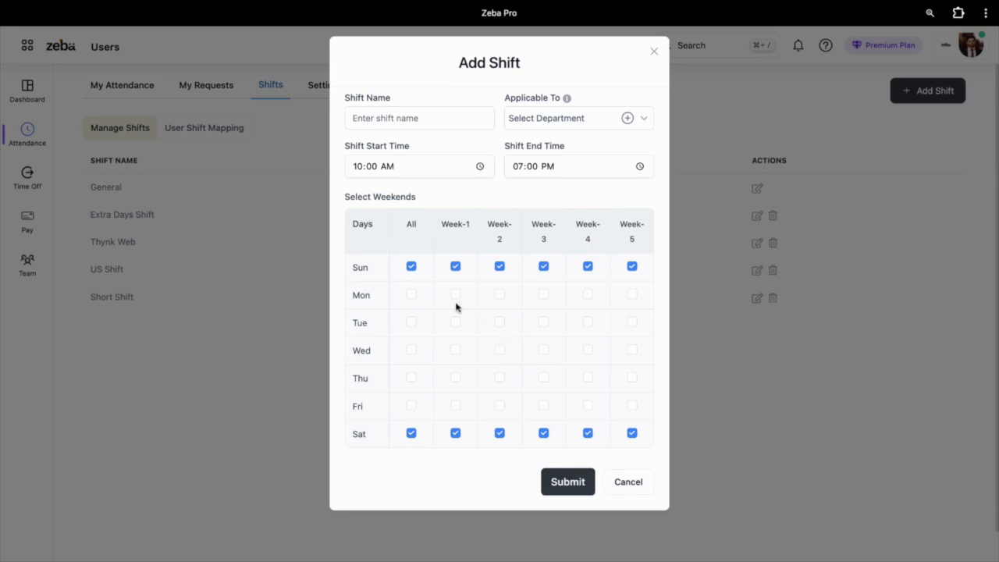
click(411, 267)
click(412, 433)
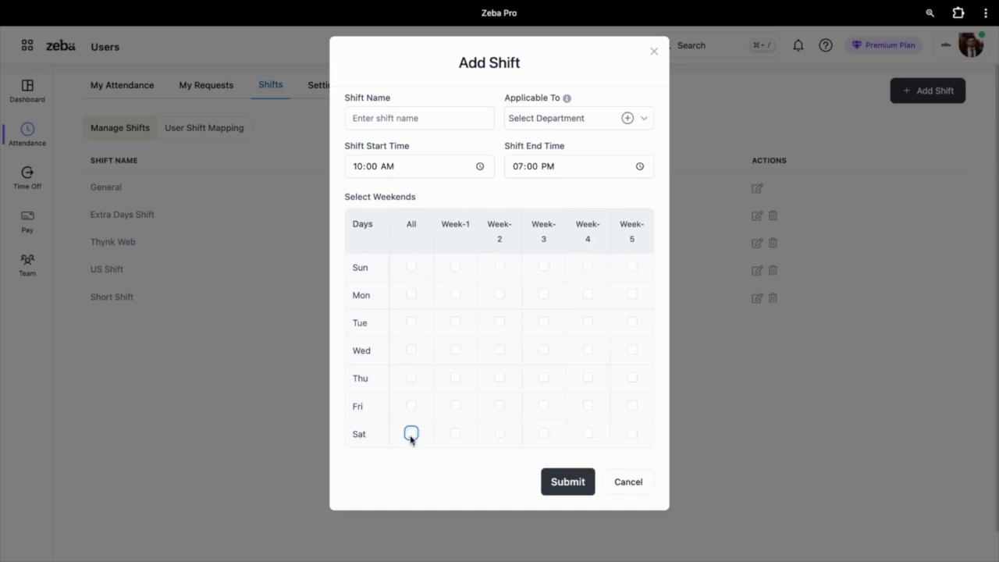
click(411, 295)
click(414, 322)
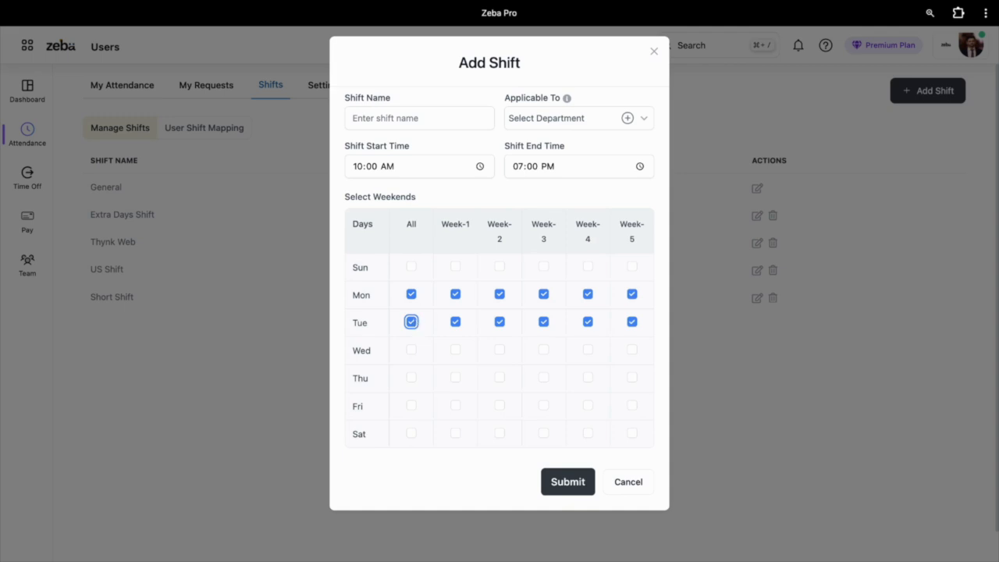
click(646, 481)
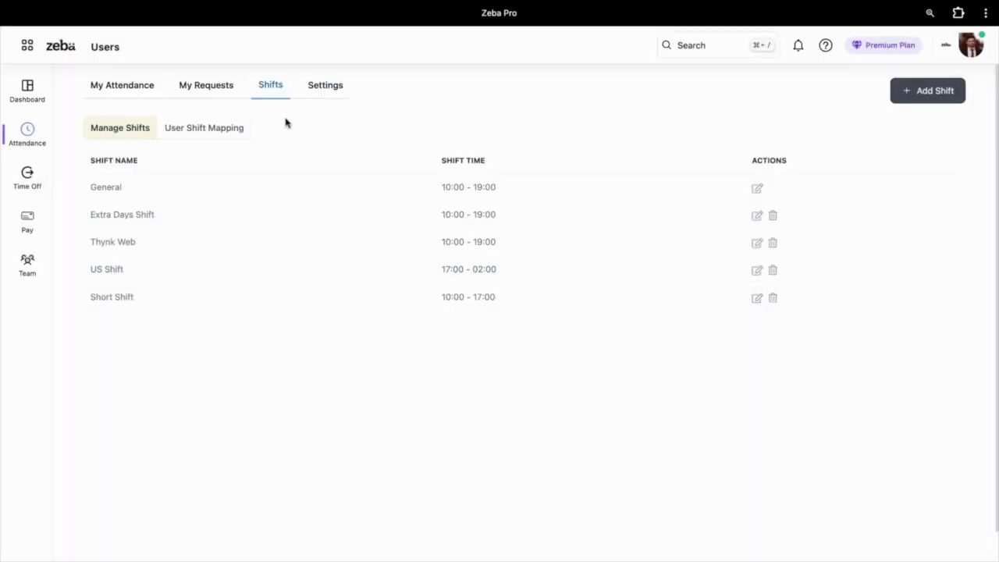
Step: In the user shift mapping, assign the US Shift to the first listed employee for Wednesday, October 1
click(232, 128)
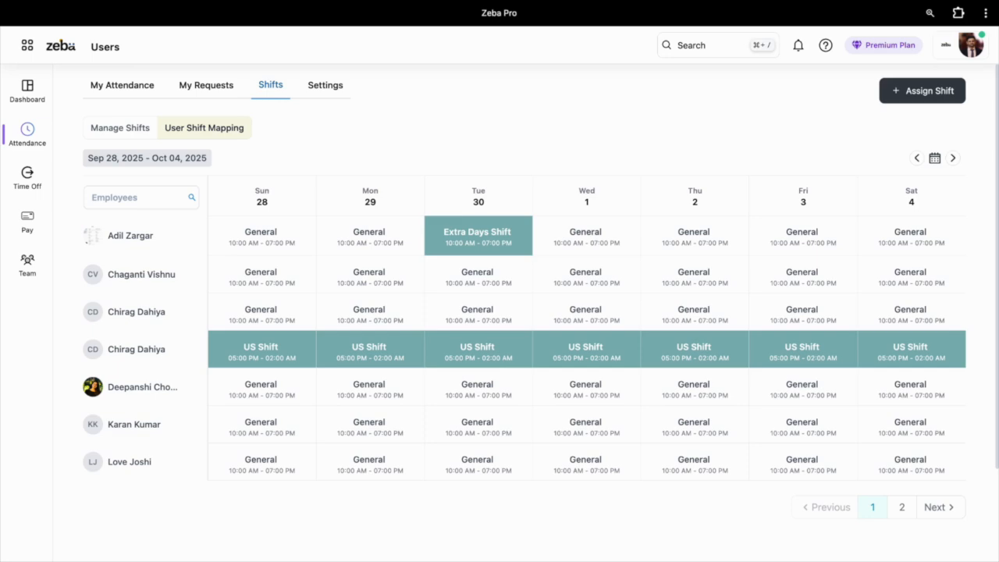
click(953, 96)
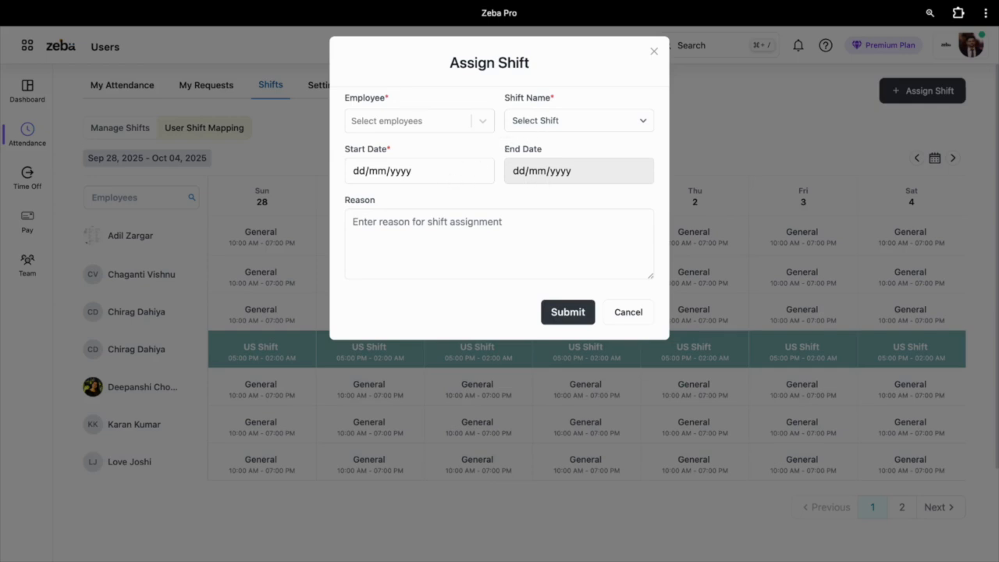
click(629, 312)
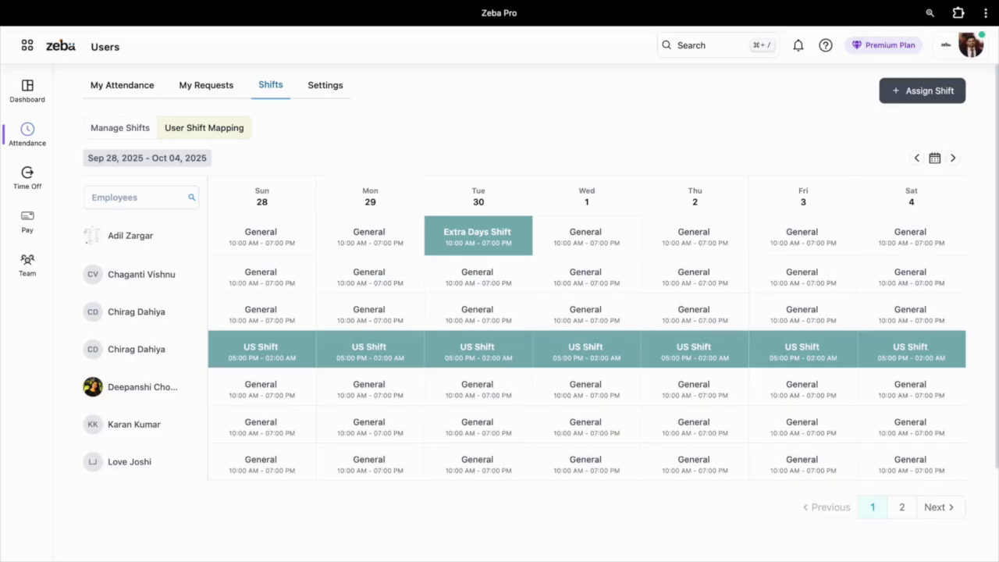
click(609, 240)
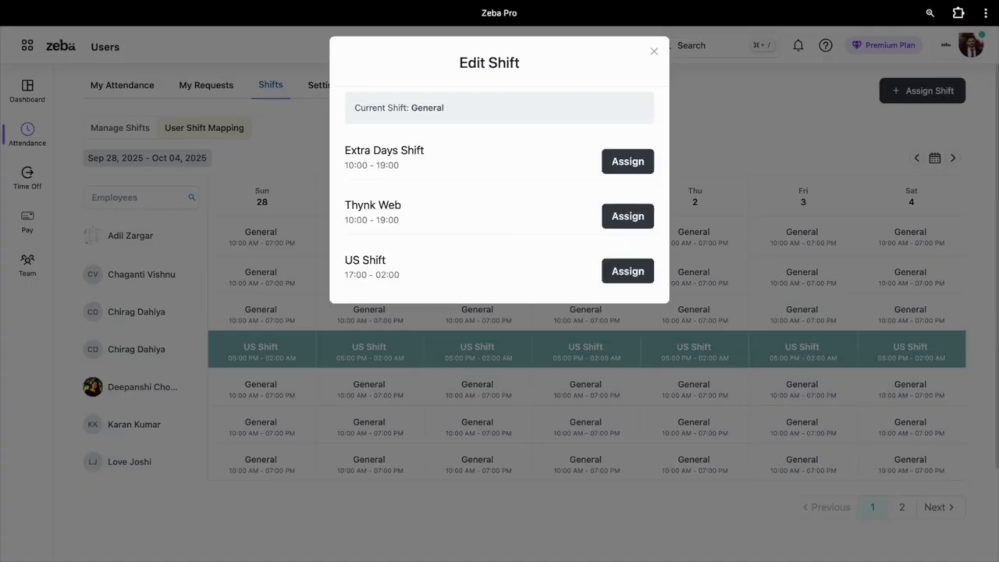
click(626, 273)
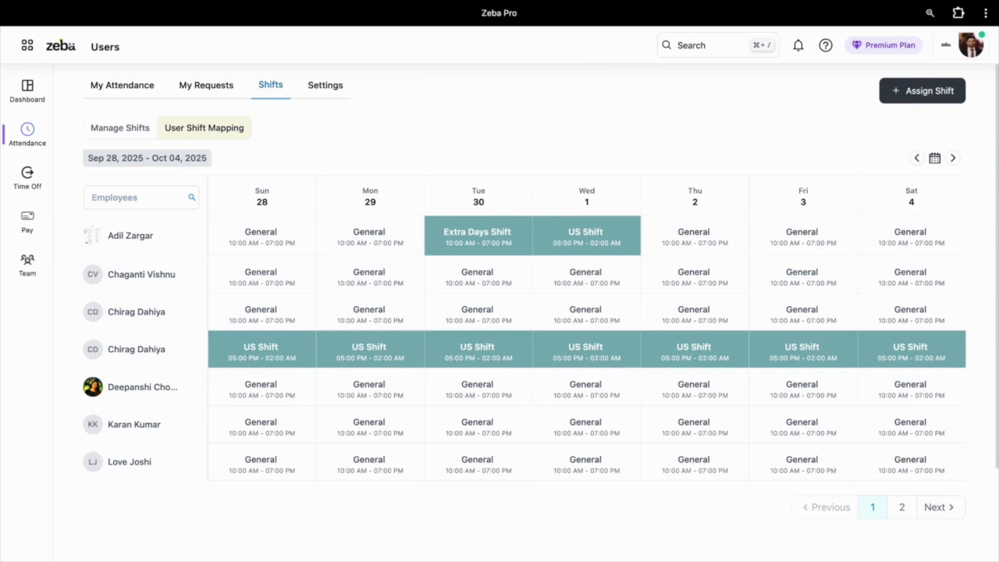
Step: Set the attendance working hours to Every Valid Check-in & Check-out, Lenient Mode (Expected Hours) and Shift Hours as minimum hours input
click(326, 84)
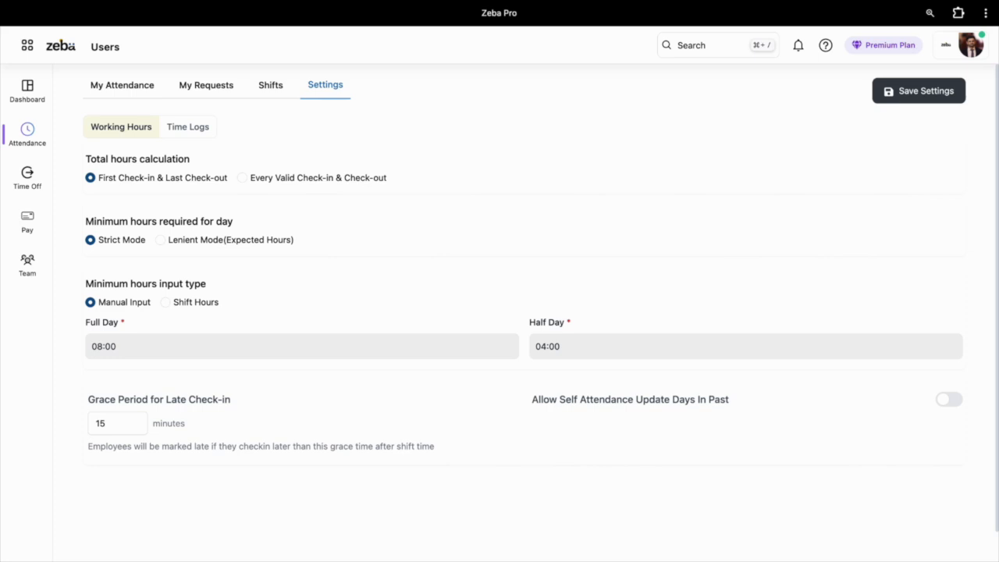
click(309, 178)
click(218, 241)
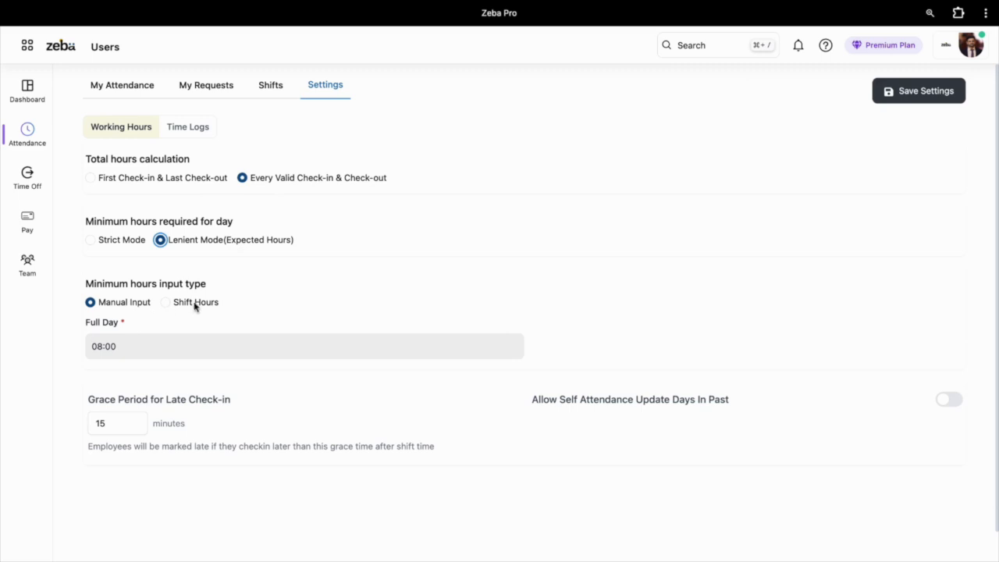
click(165, 302)
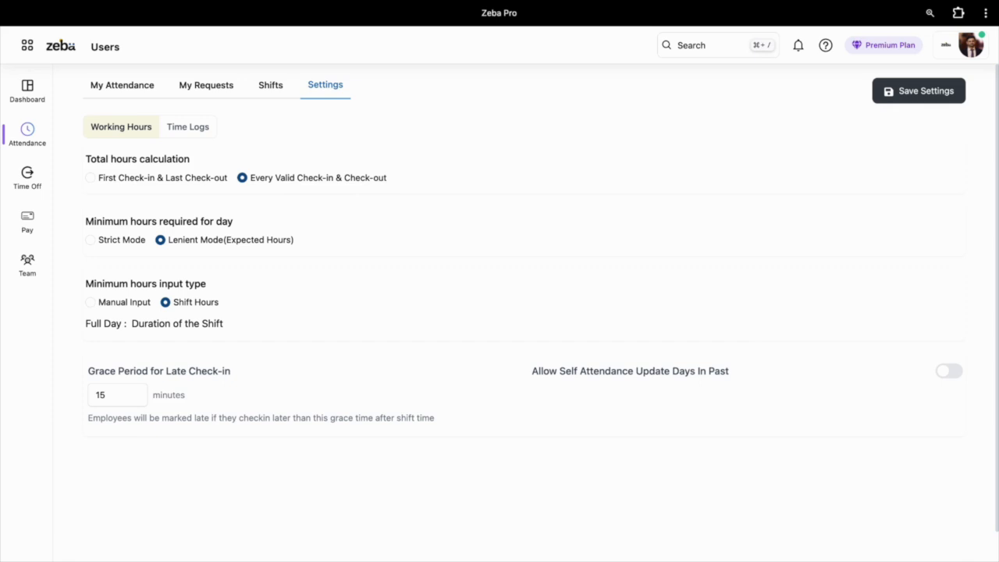
Step: Allow employees to update their own attendance for up to 3 days in the past
click(950, 373)
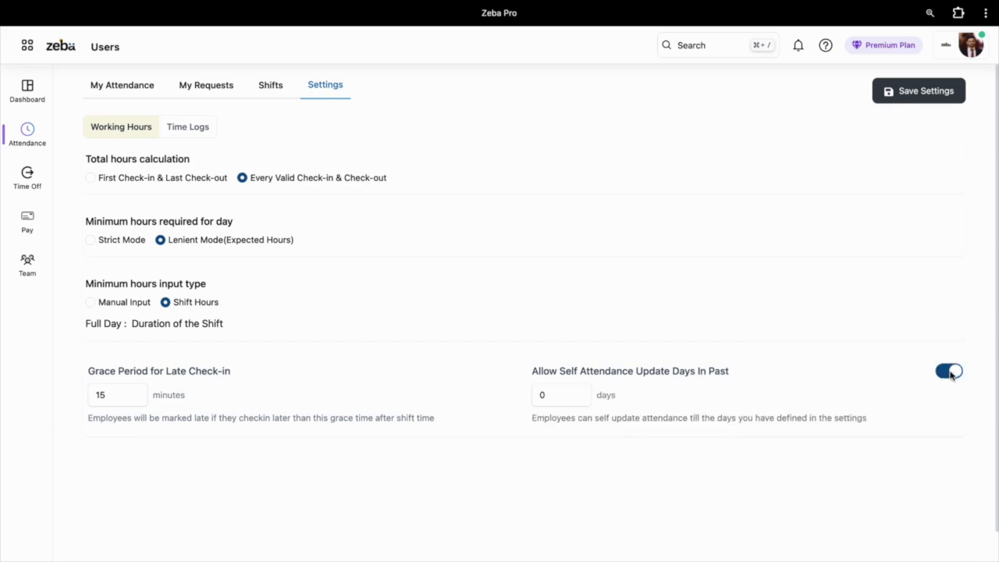
click(572, 395)
text(3)
click(577, 368)
Step: Check the time log restriction settings and view the personal attendance for the week of 22 to 28 September 2025
click(178, 129)
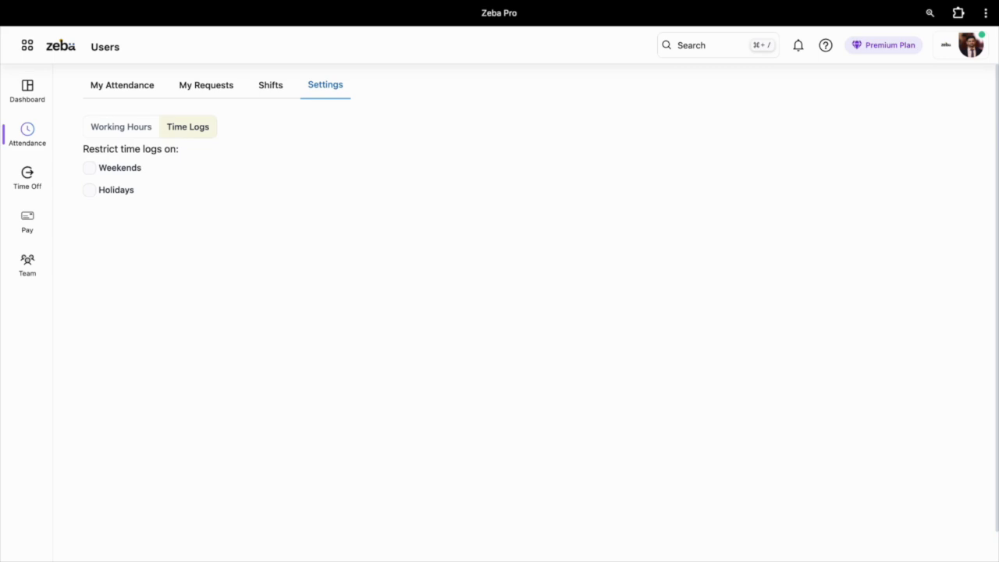
click(137, 131)
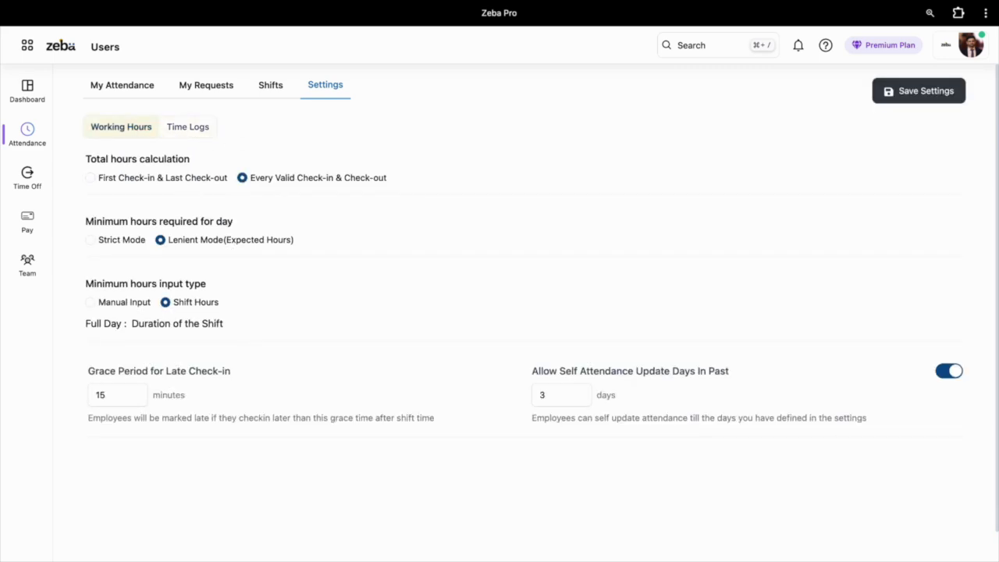
click(130, 93)
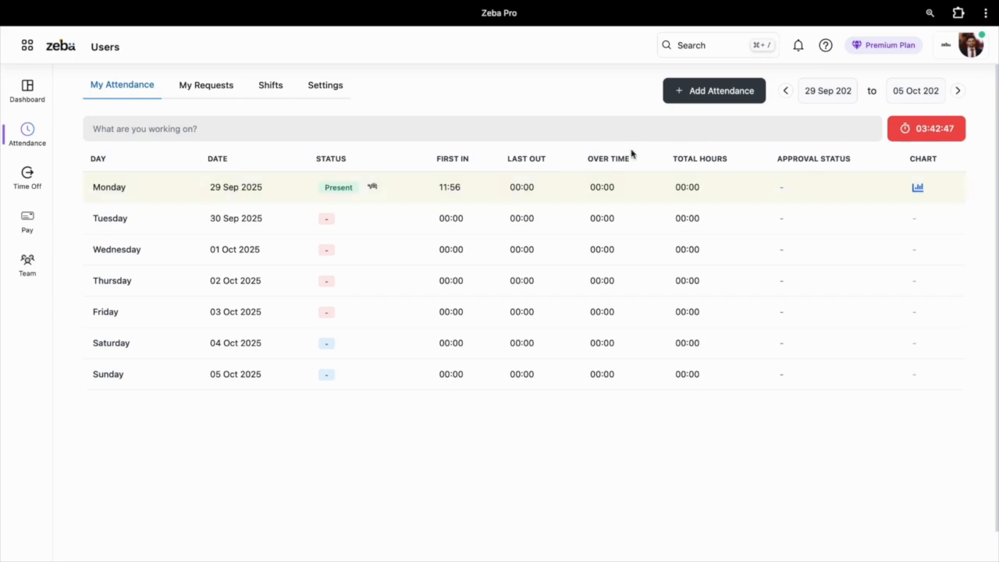
click(786, 91)
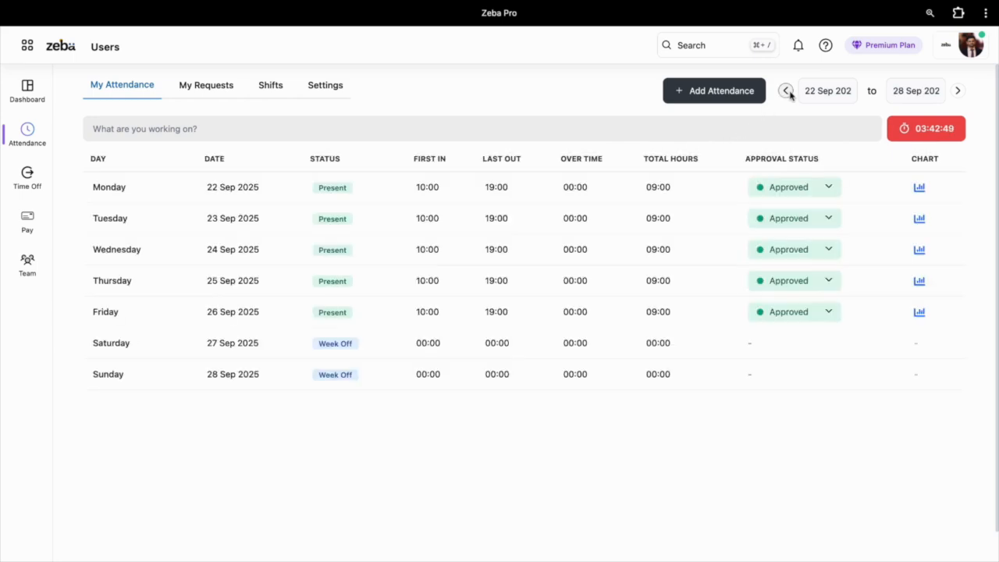